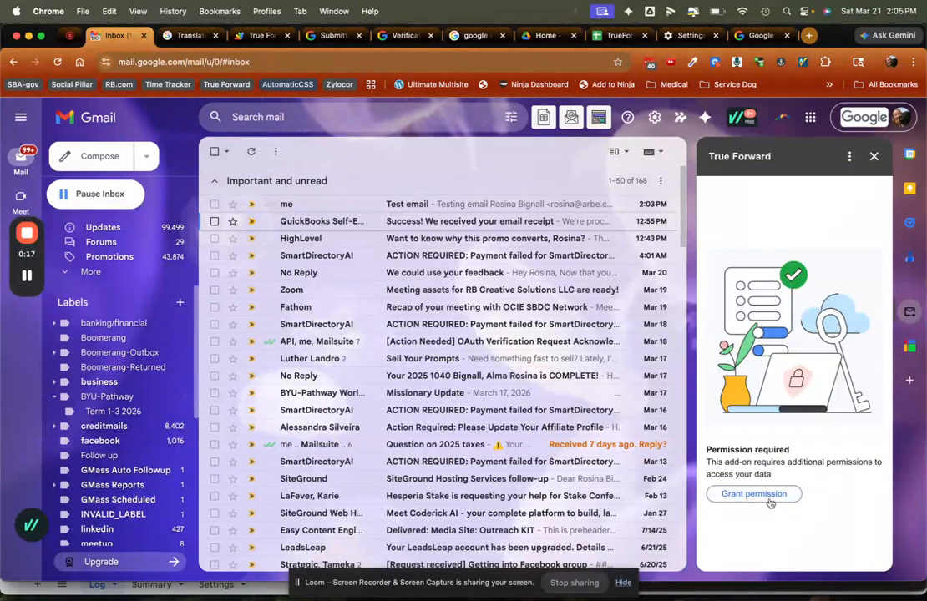
Grant the True Forward add-on permission by signing in with the current Google account and allowing all requested access.
left_click(752, 495)
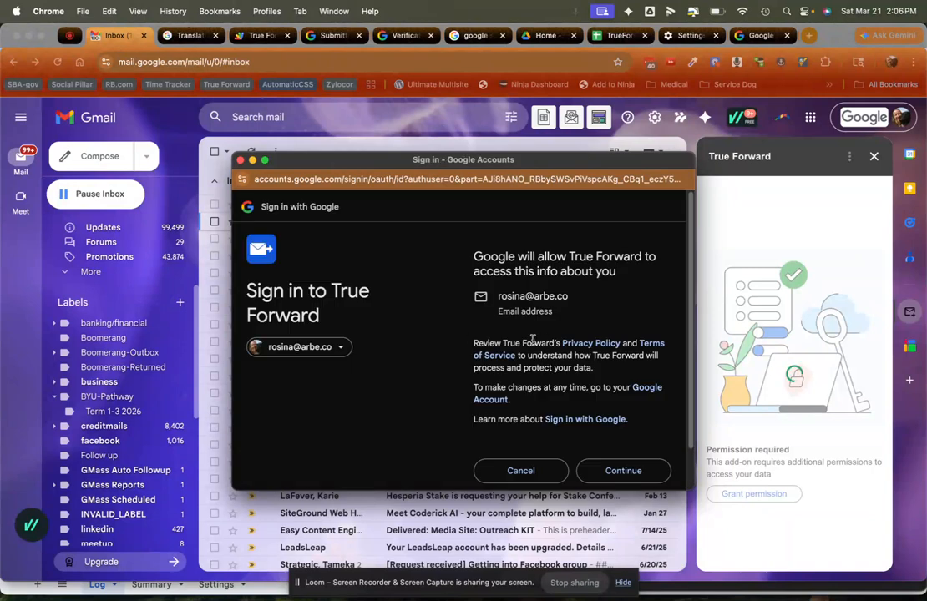
left_click(616, 472)
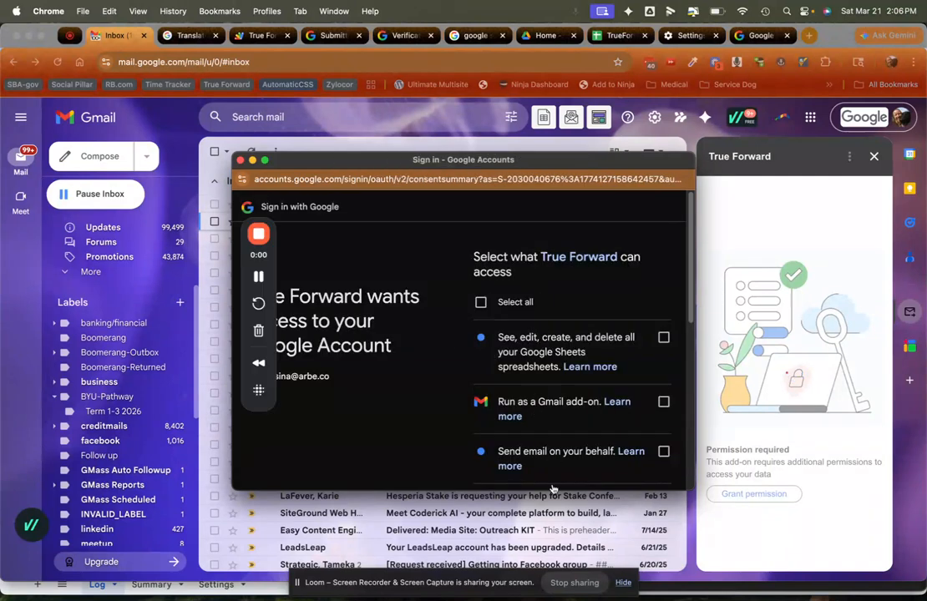
scroll(562, 399, "down", 6)
scroll(563, 399, "up", 6)
scroll(563, 399, "down", 1)
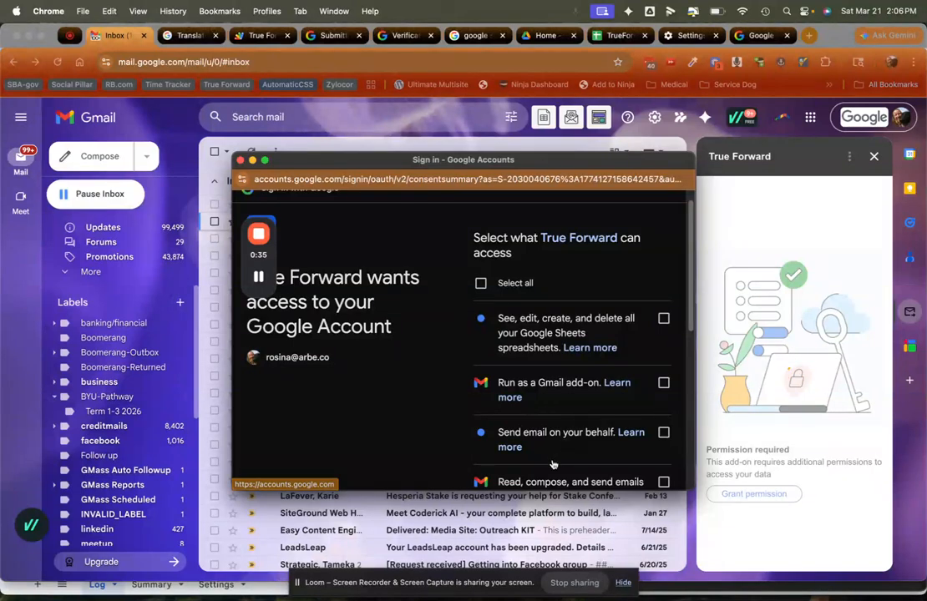
scroll(552, 465, "down", 5)
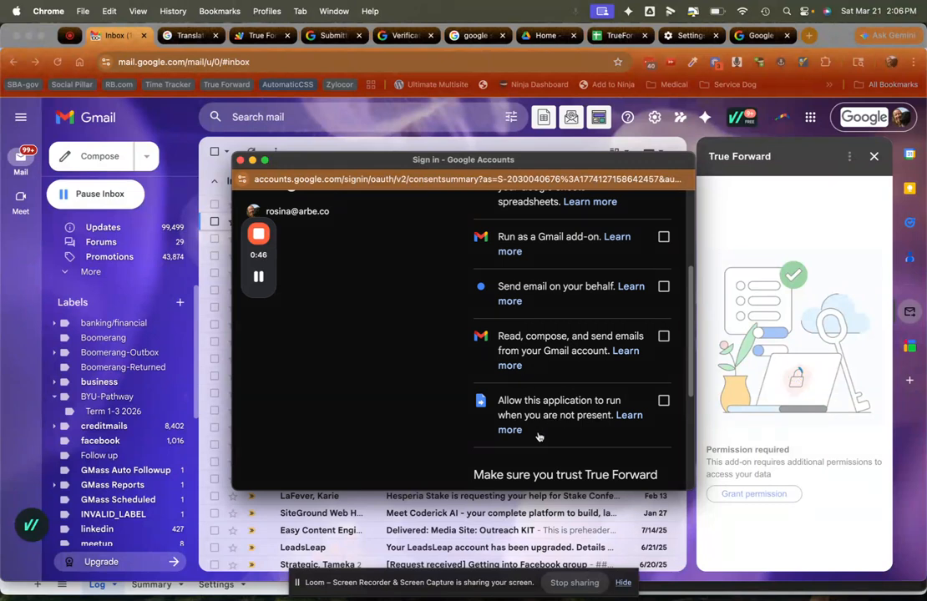
scroll(517, 408, "up", 5)
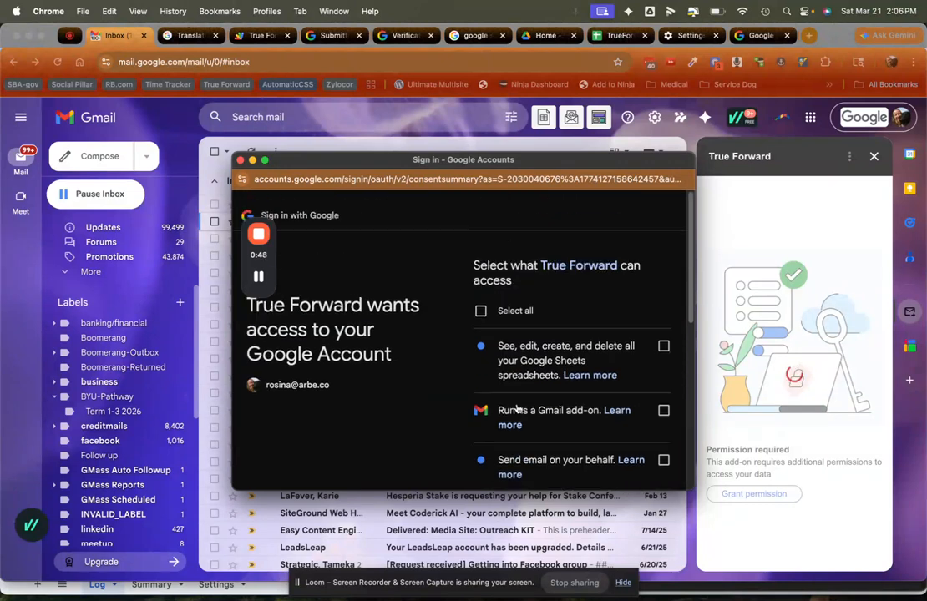
left_click(481, 304)
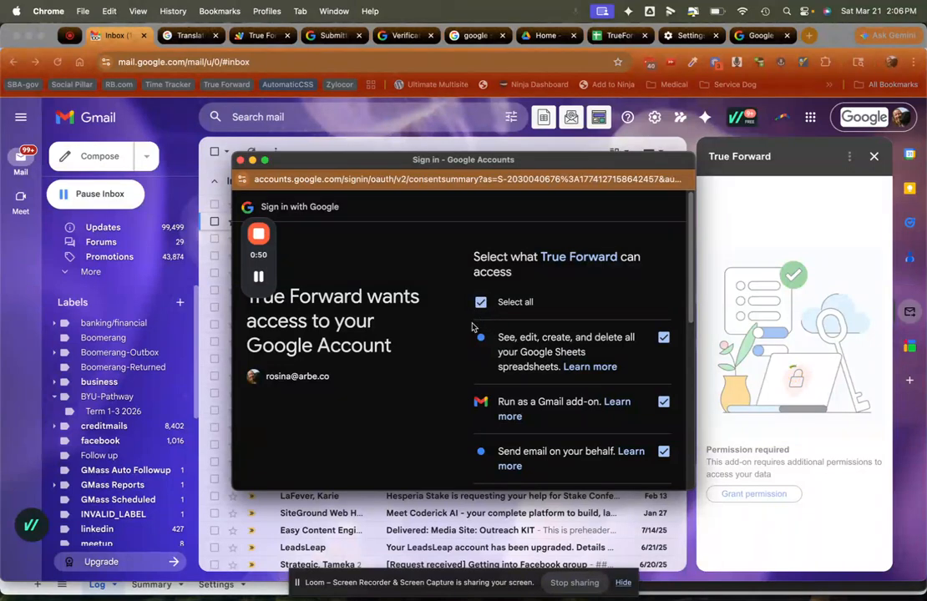
scroll(467, 330, "down", 10)
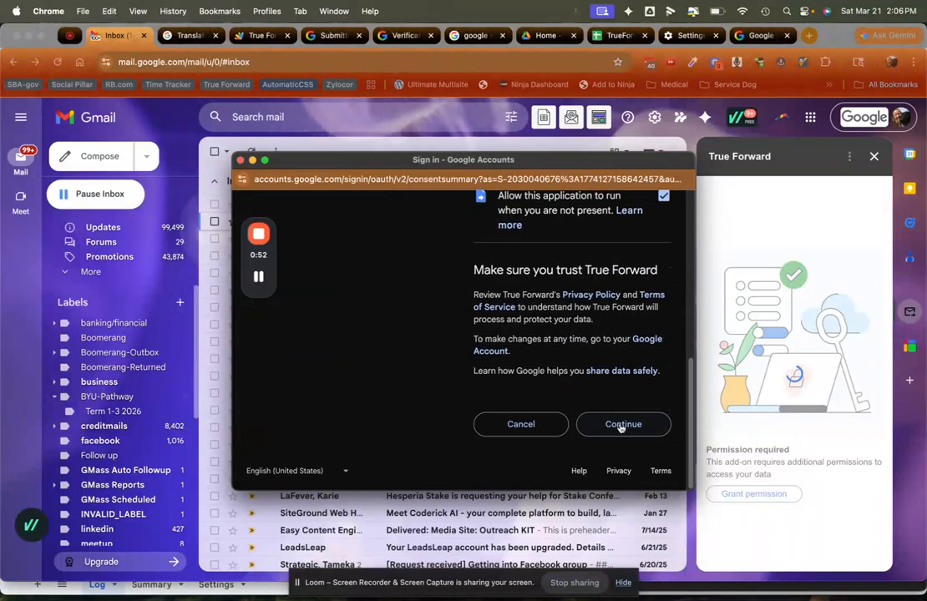
left_click(623, 425)
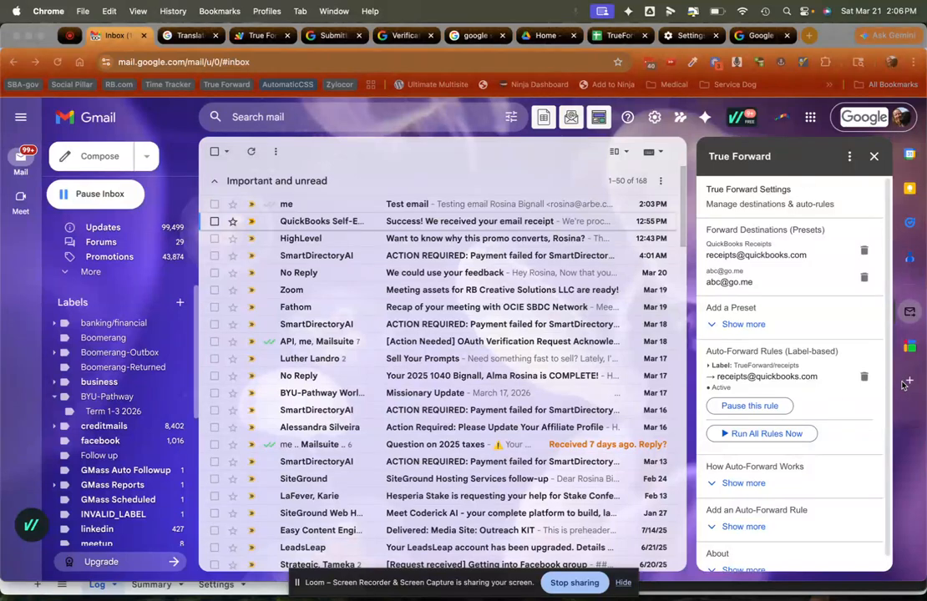
Open the unread "Test email" in the inbox and forward it to the preset destination below QuickBooks Receipts.
left_click(294, 206)
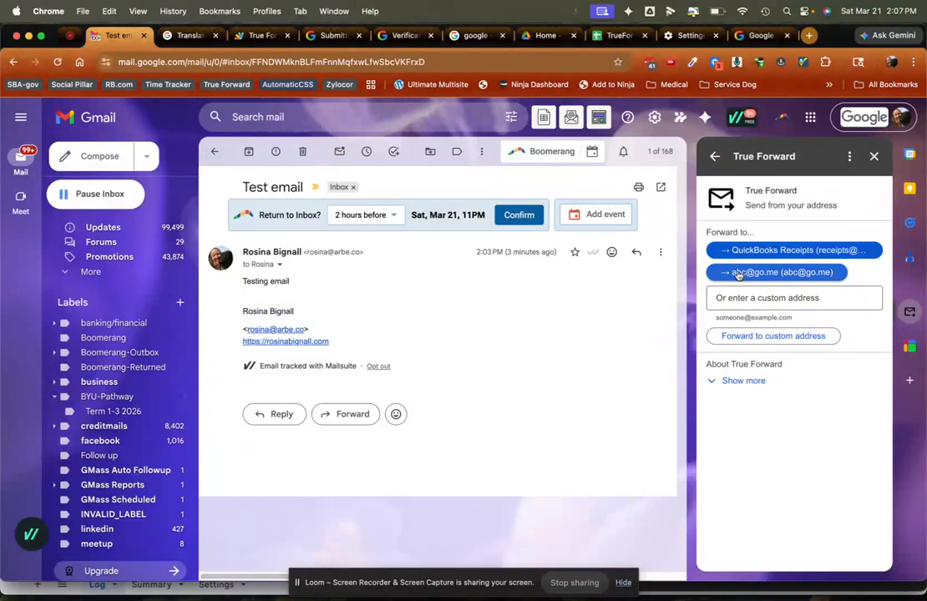
left_click(761, 273)
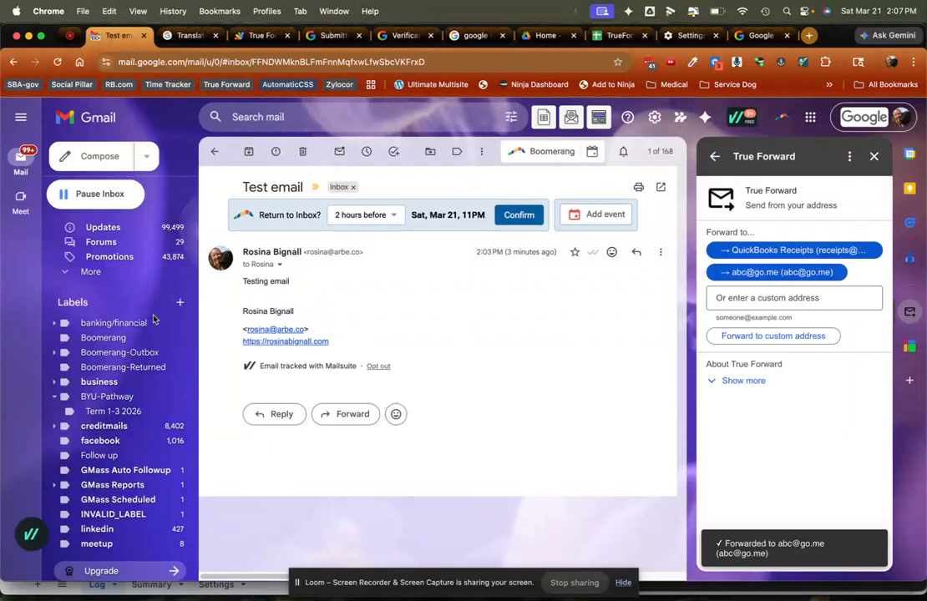
Open the sent "Fwd: Test email" conversation and examine the forwarded message's sender and recipient details.
scroll(117, 359, "up", 3)
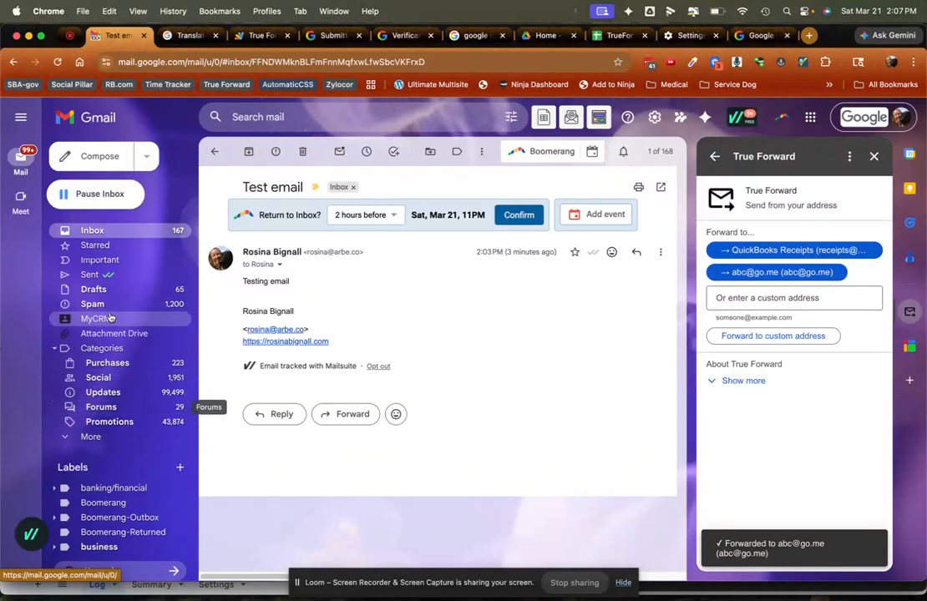
left_click(168, 280)
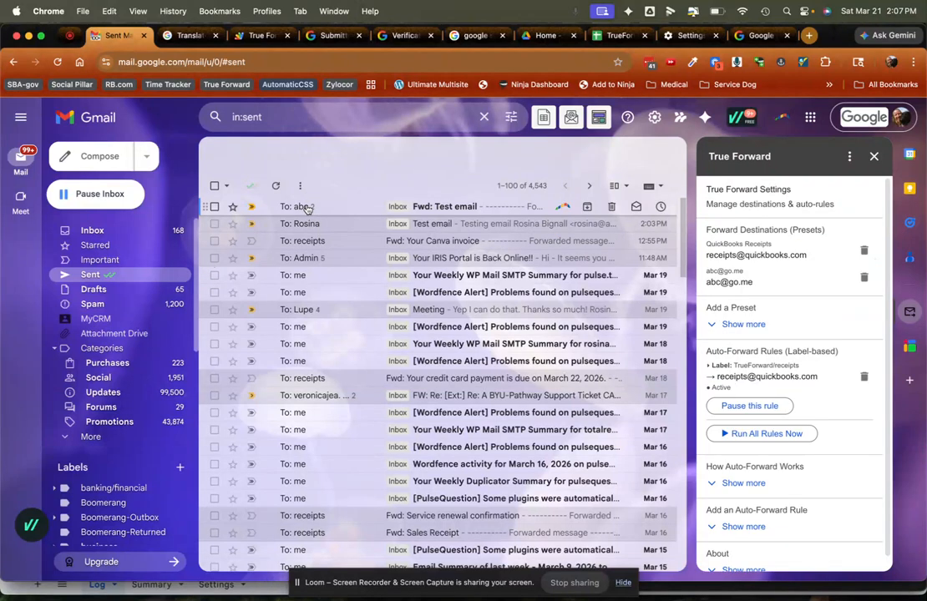
left_click(306, 209)
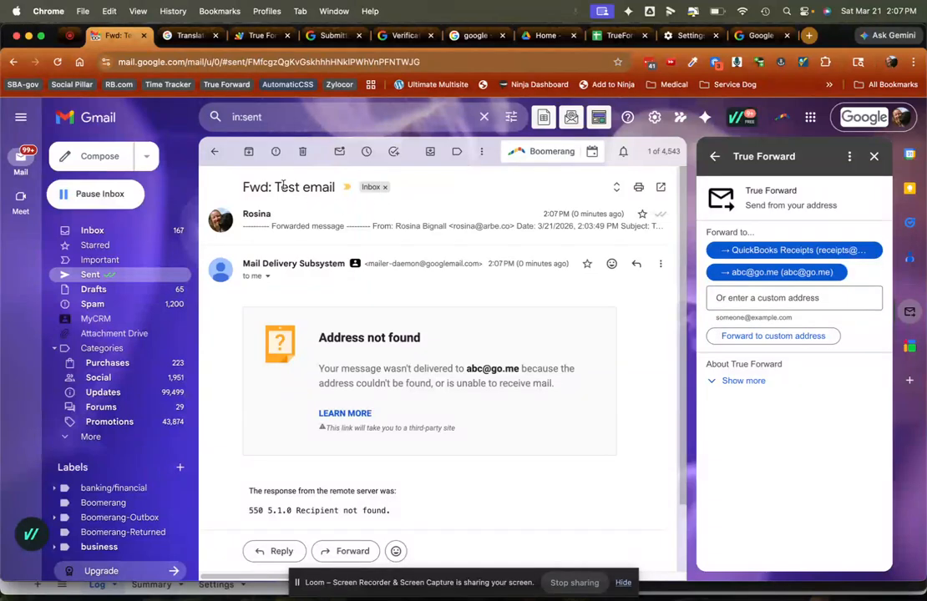
left_click(286, 227)
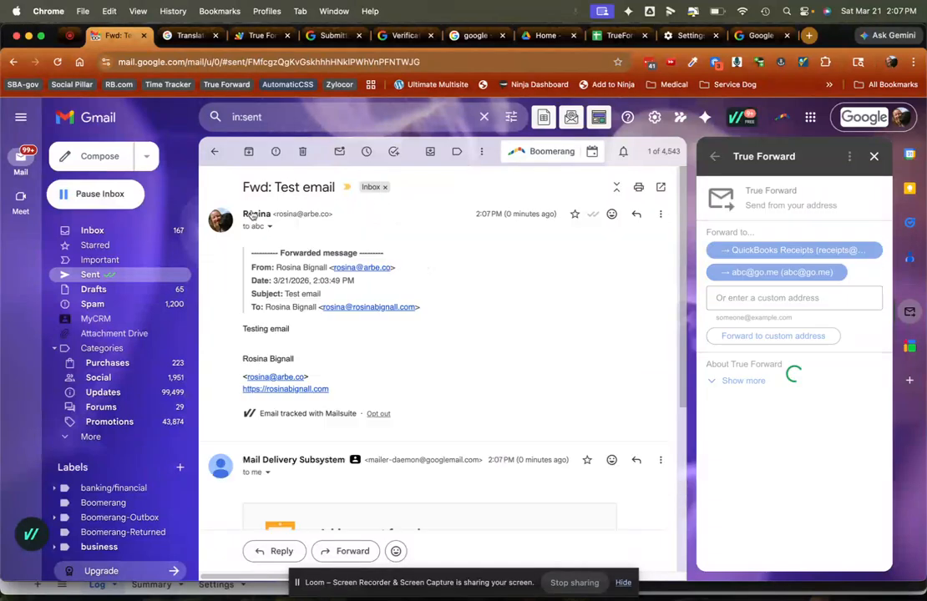
left_click(269, 227)
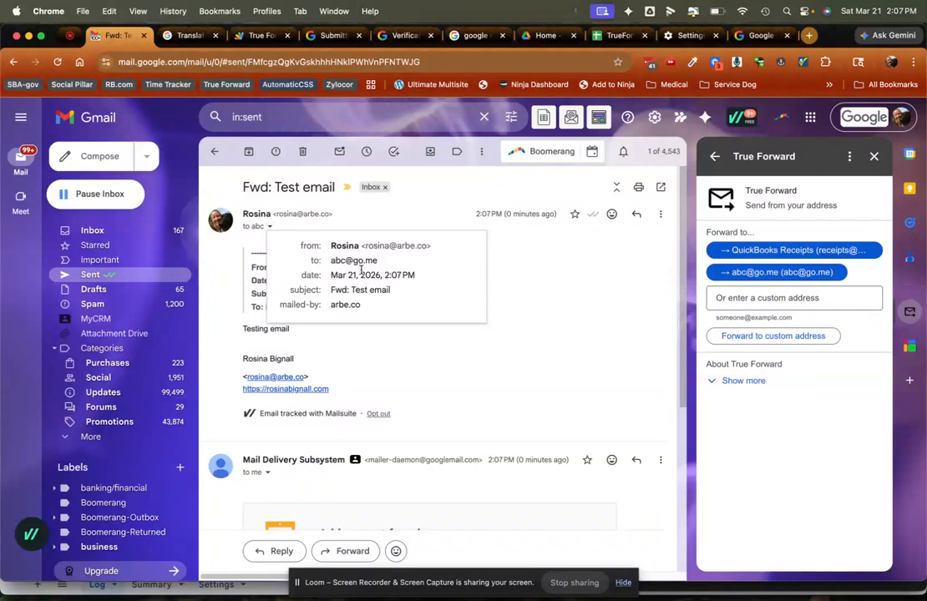
left_click(538, 262)
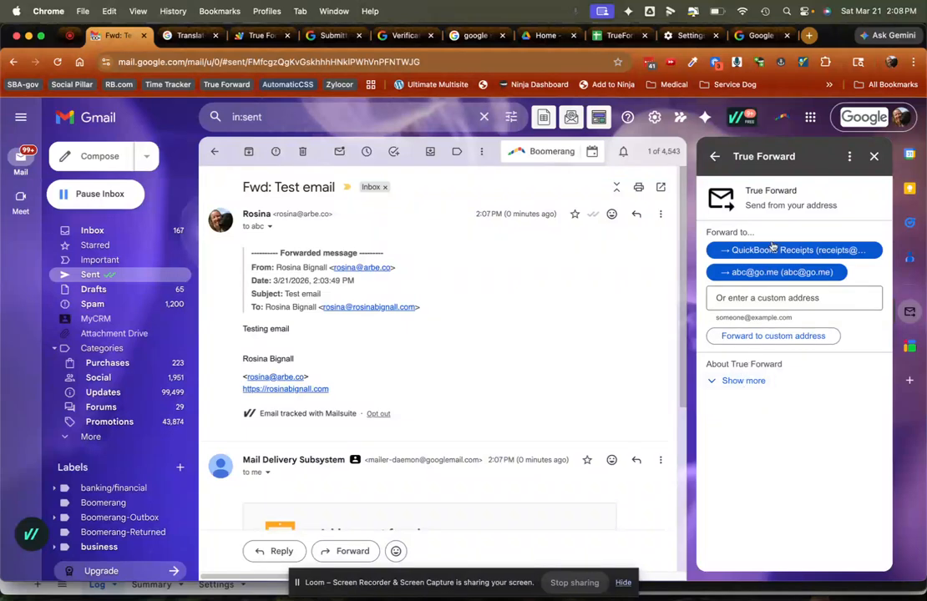
Add a forwarding preset in the True Forward settings, using the new test e-mail address as both display name and address.
left_click(746, 383)
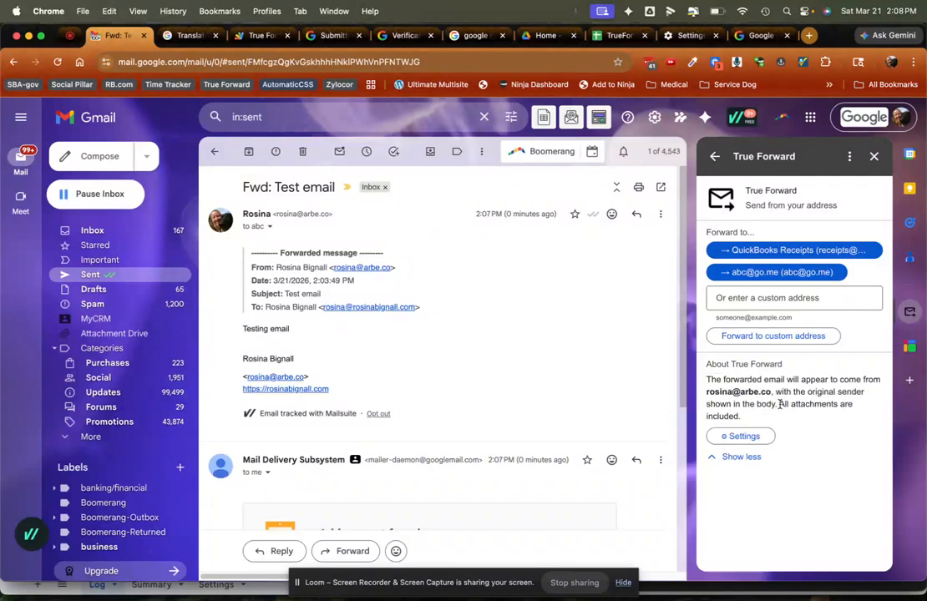
left_click(752, 437)
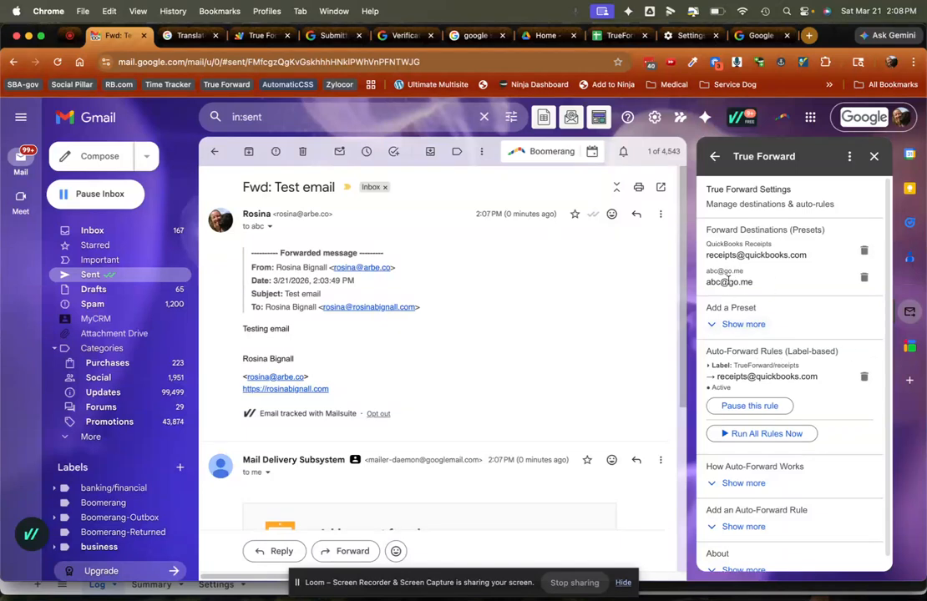
left_click(739, 324)
left_click(732, 333)
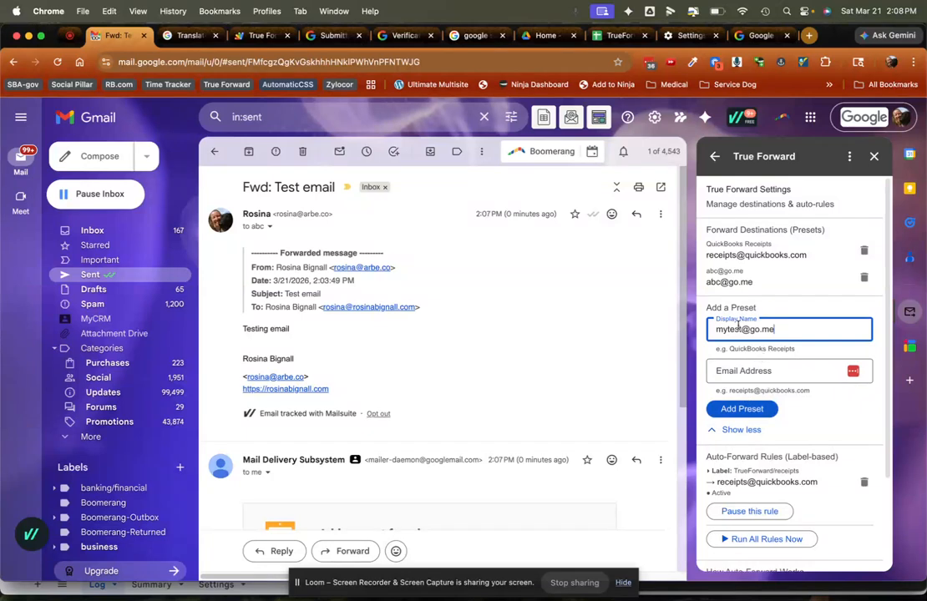
left_click(737, 372)
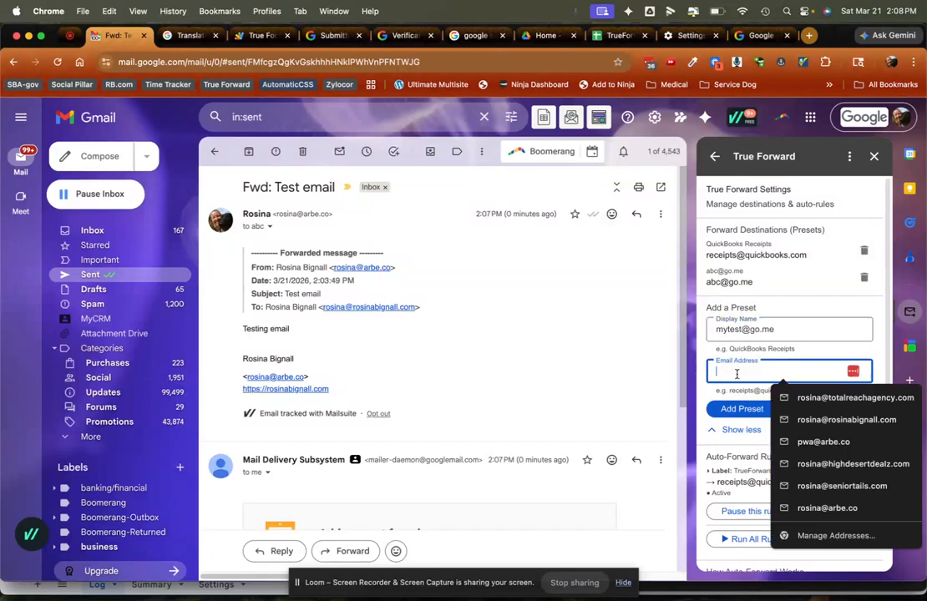
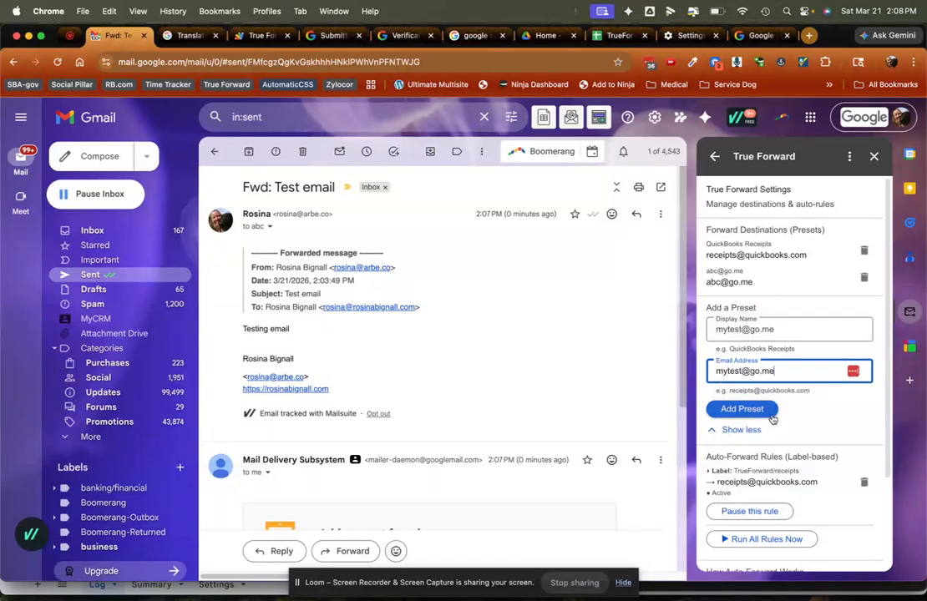
left_click(739, 410)
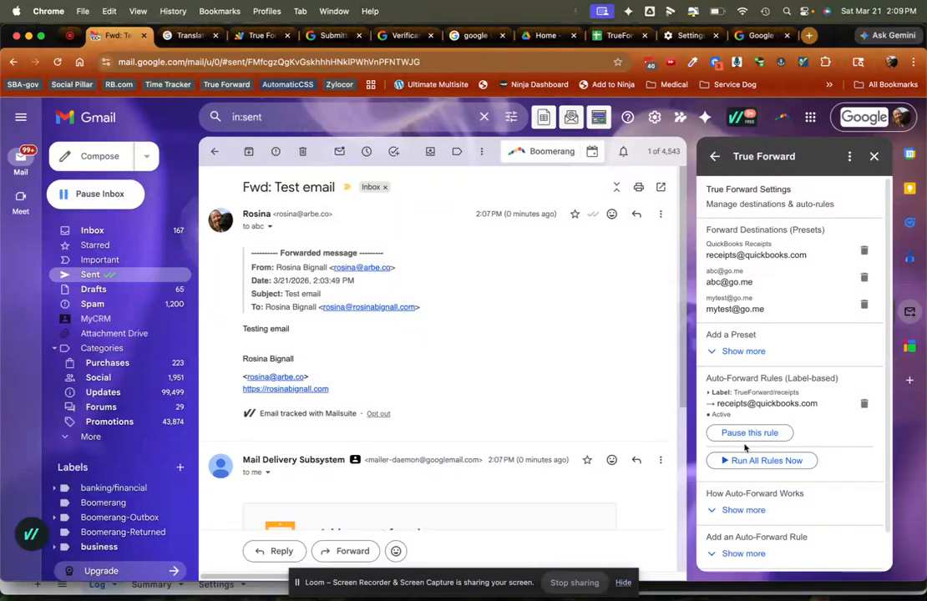
Add an auto-forward rule for the Gmail label TrueForward/test that forwards to the preset address listed below QuickBooks Receipts.
scroll(750, 519, "down", 1)
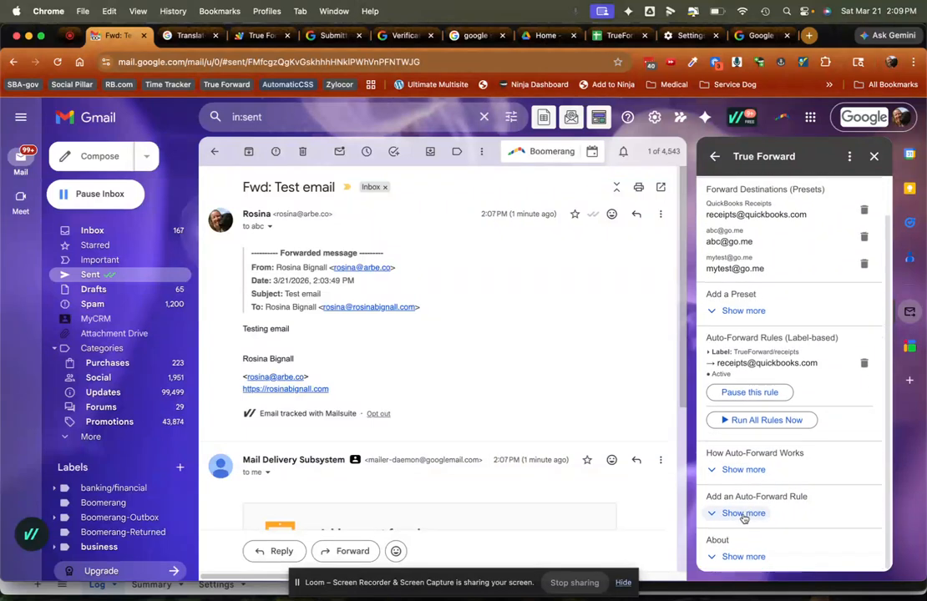
left_click(746, 515)
left_click(755, 524)
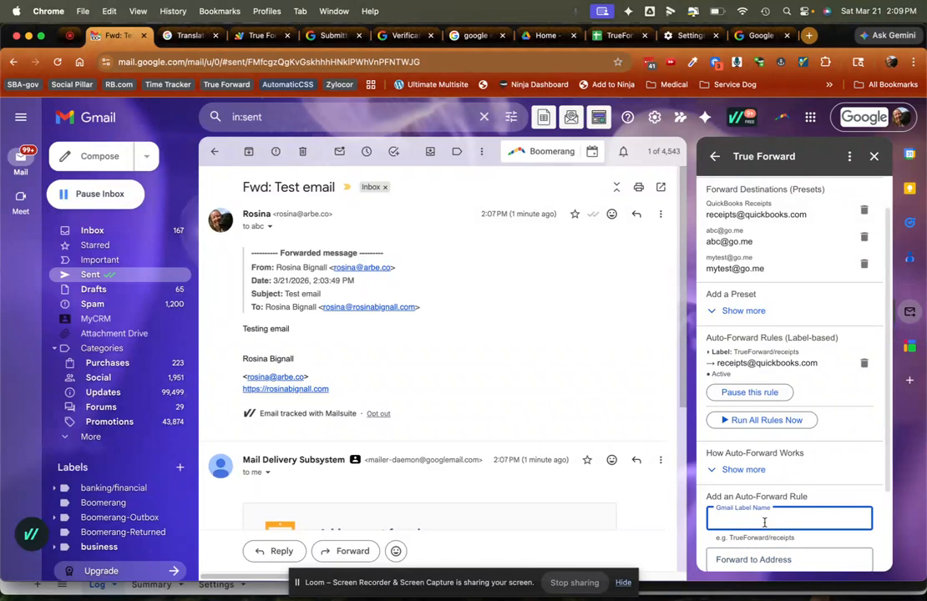
scroll(109, 393, "down", 5)
scroll(109, 393, "down", 3)
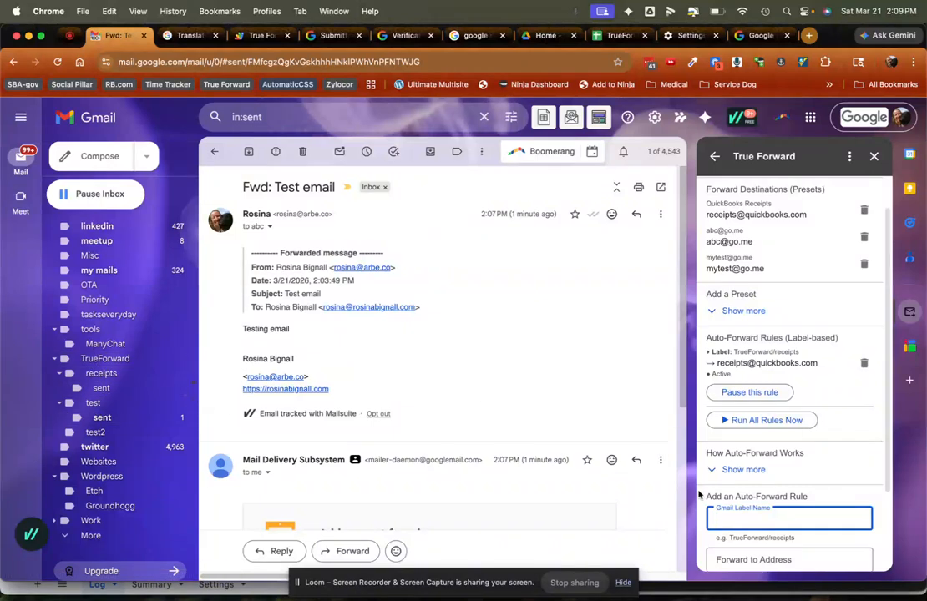
type("T")
scroll(780, 512, "down", 3)
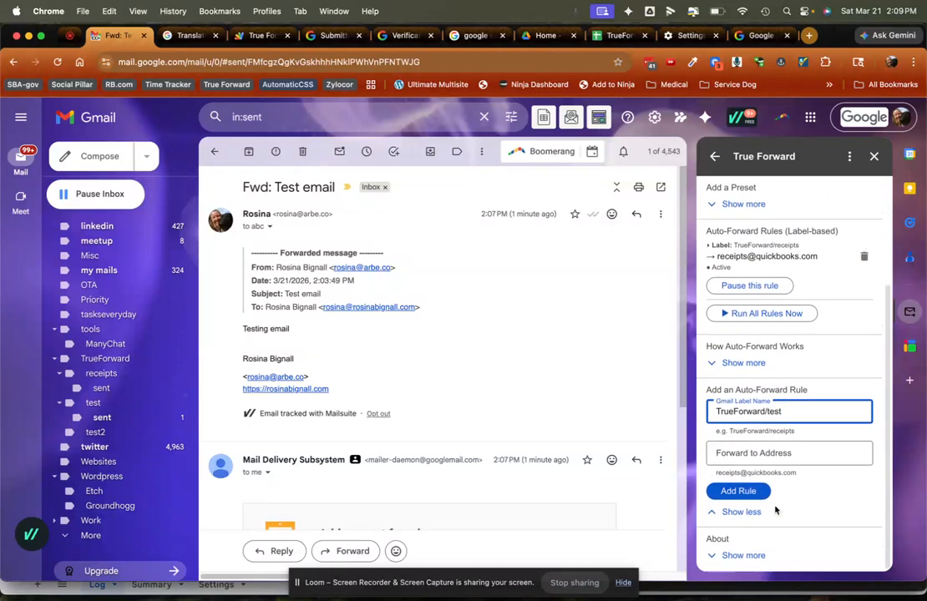
left_click(727, 465)
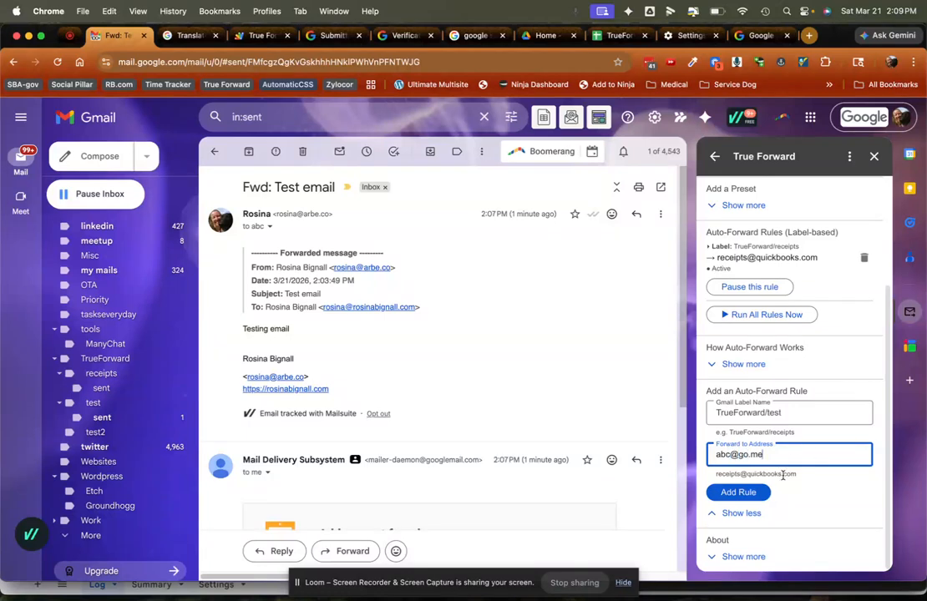
left_click(739, 493)
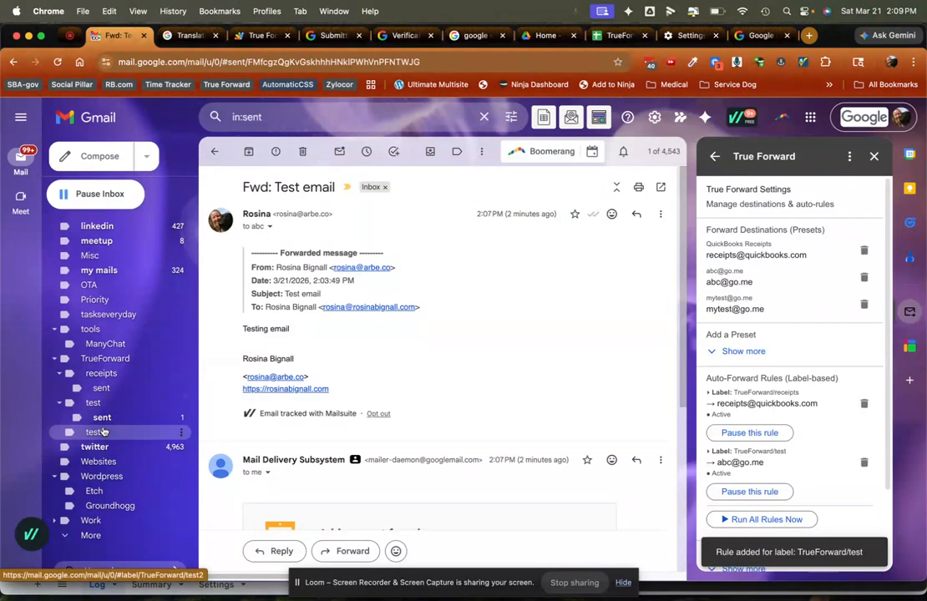
Open the original "Test email" from the inbox and move it to the TrueForward/test label.
scroll(109, 351, "up", 10)
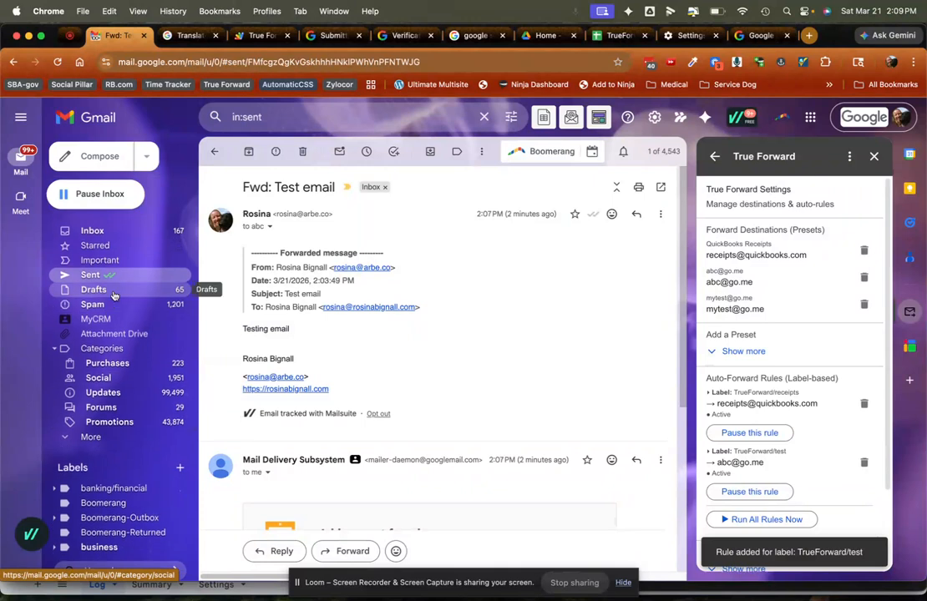
left_click(92, 231)
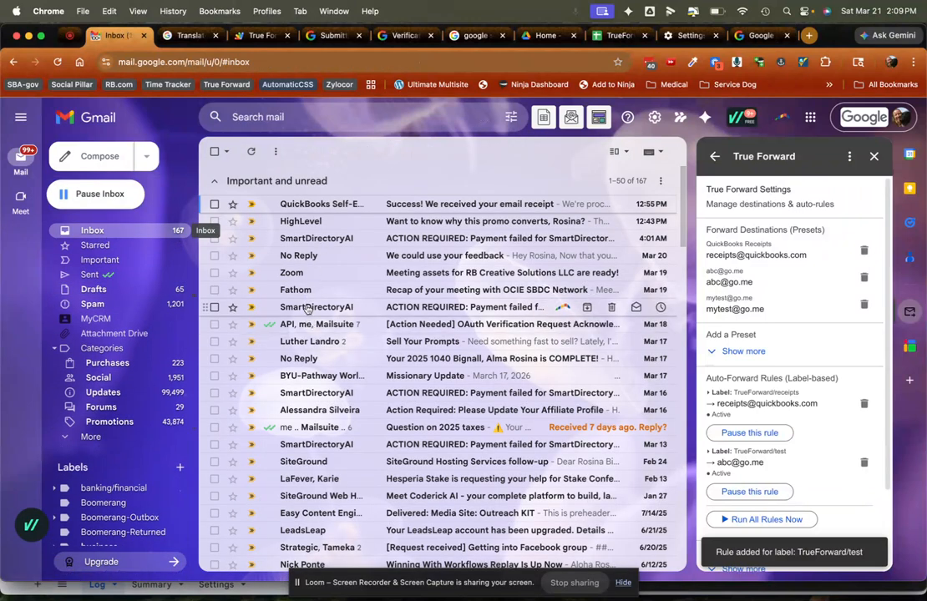
scroll(307, 309, "down", 15)
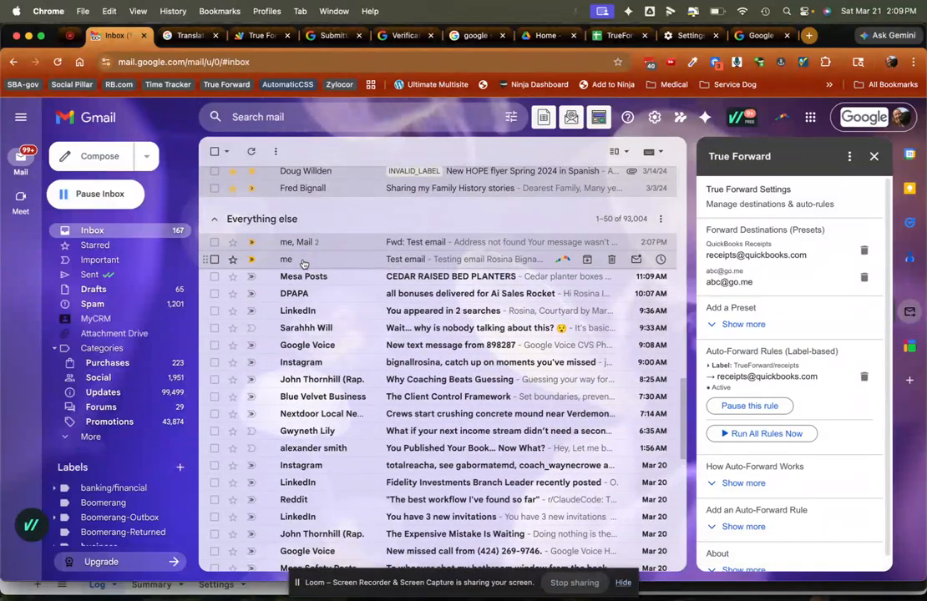
left_click(310, 259)
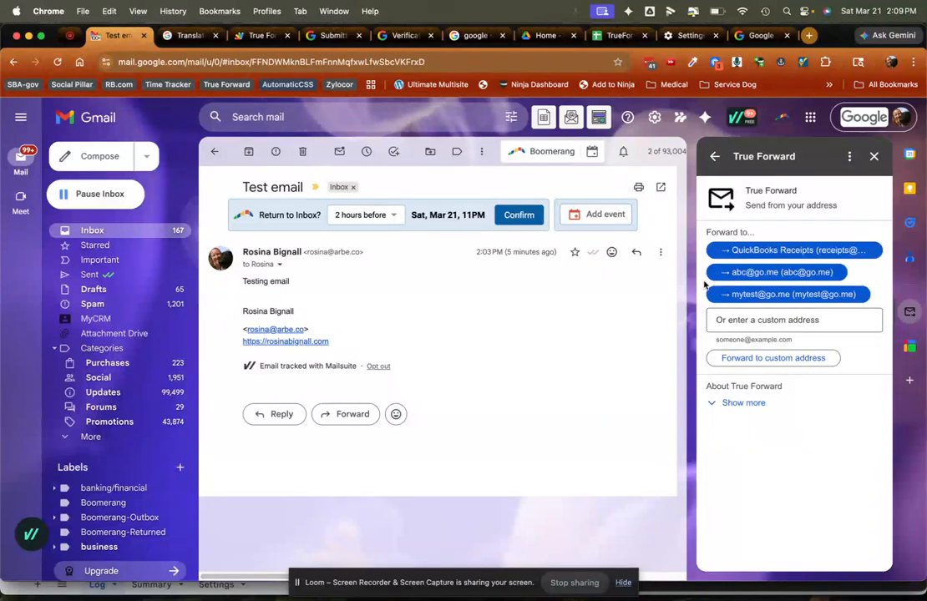
left_click(431, 152)
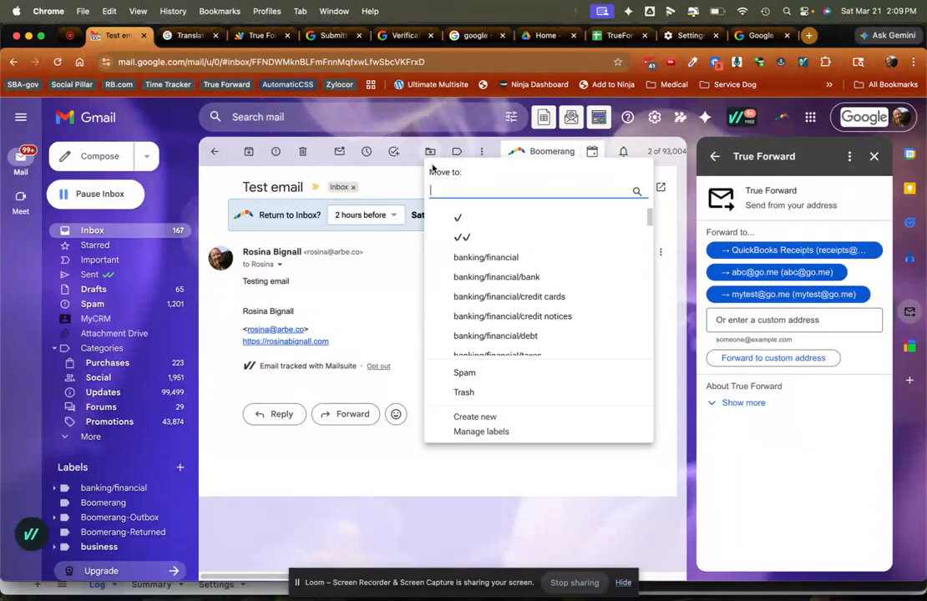
type("true")
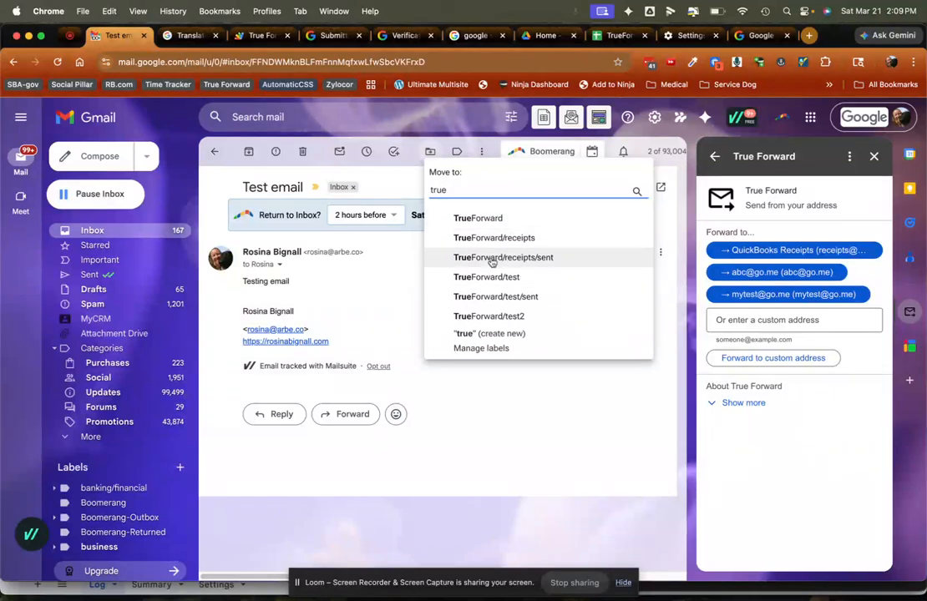
left_click(477, 280)
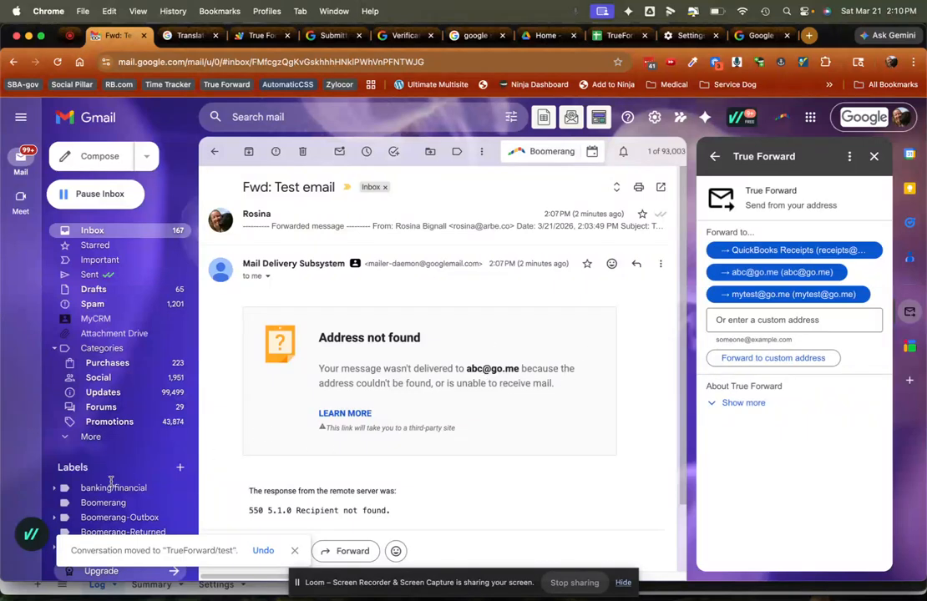
Open the TrueForward/test label's message list and run all True Forward auto-forward rules immediately.
scroll(109, 482, "down", 10)
scroll(110, 481, "down", 4)
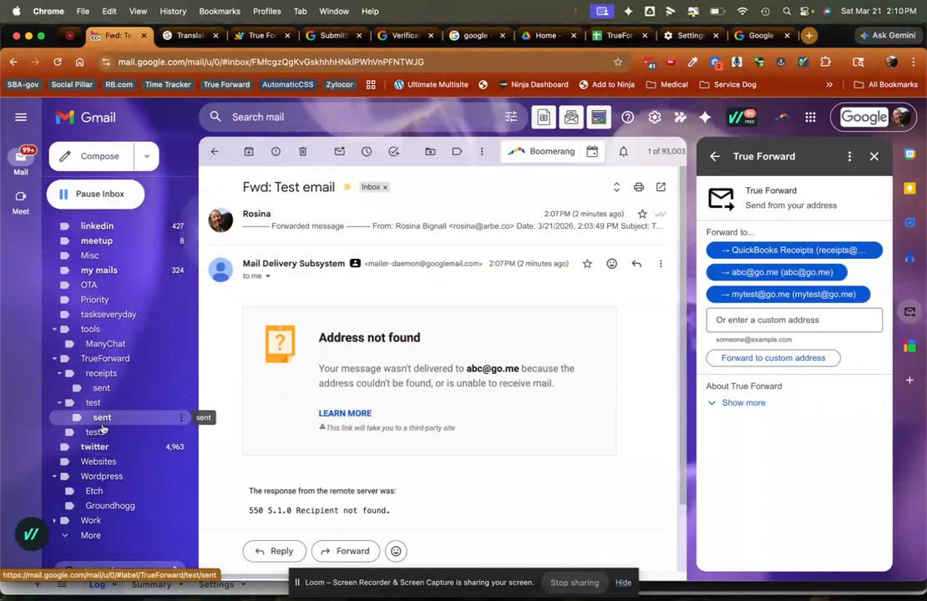
left_click(101, 405)
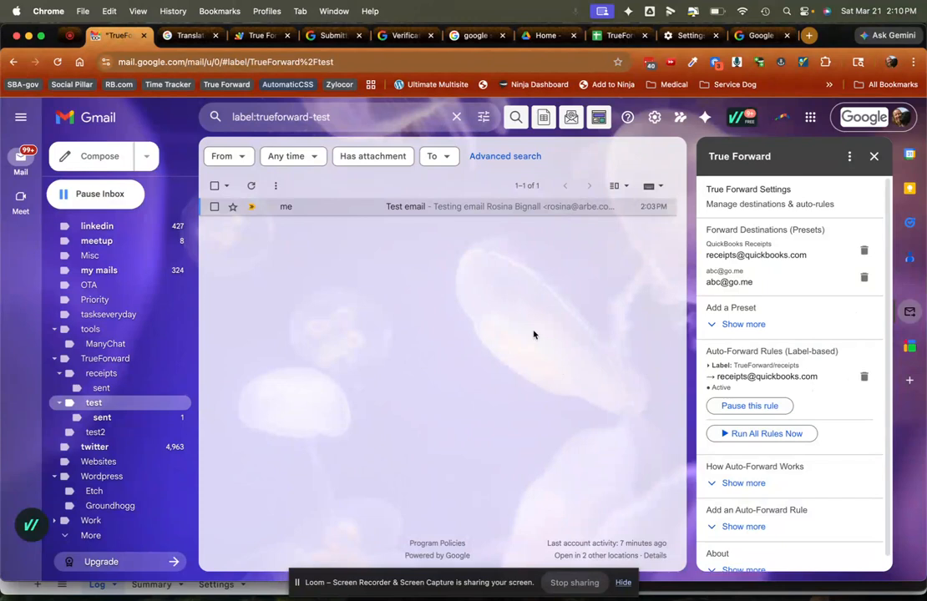
scroll(787, 375, "down", 1)
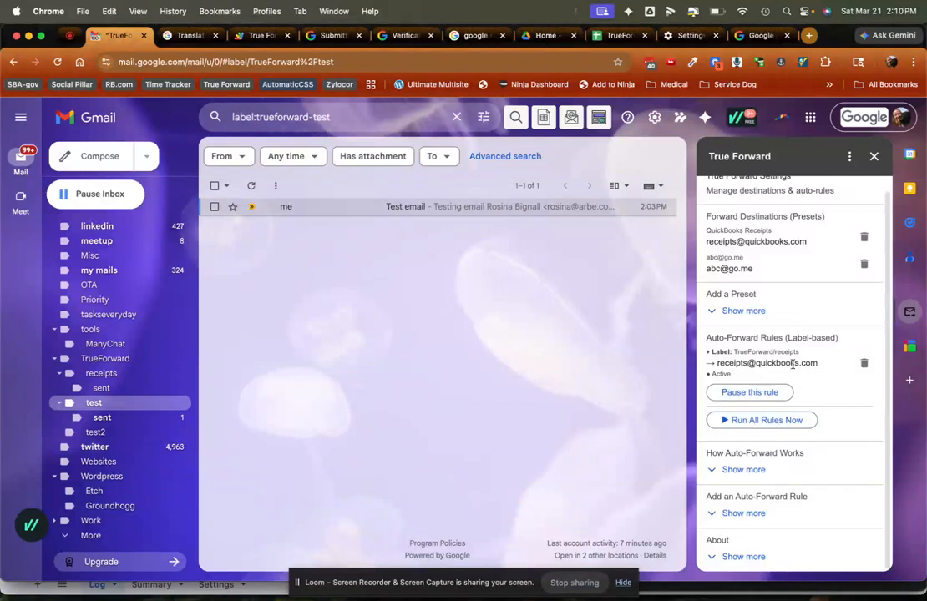
left_click(758, 420)
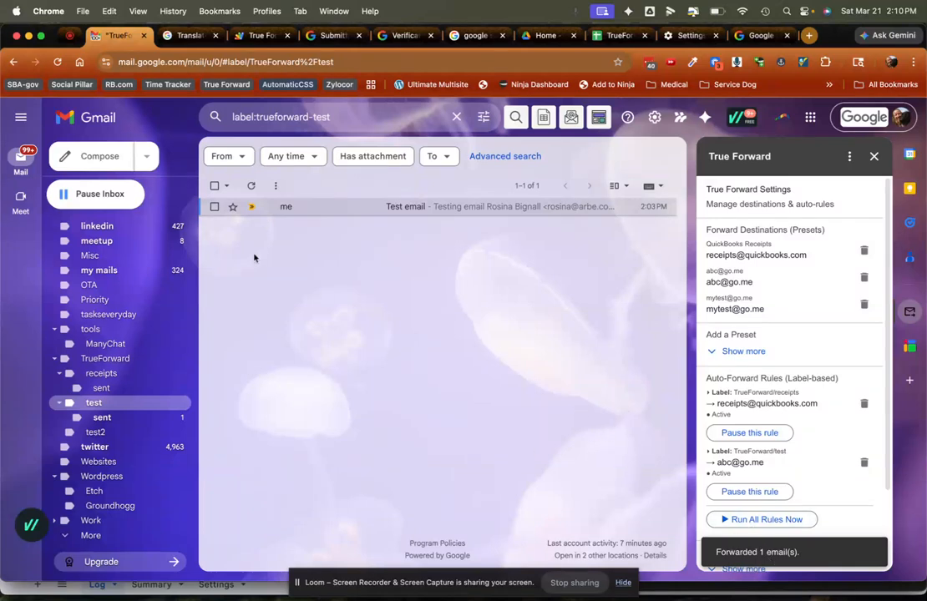
Open the latest sent "Fwd: Test email" conversation and review its sender and recipient details, the forwarded content and the mail delivery reply.
scroll(104, 390, "up", 10)
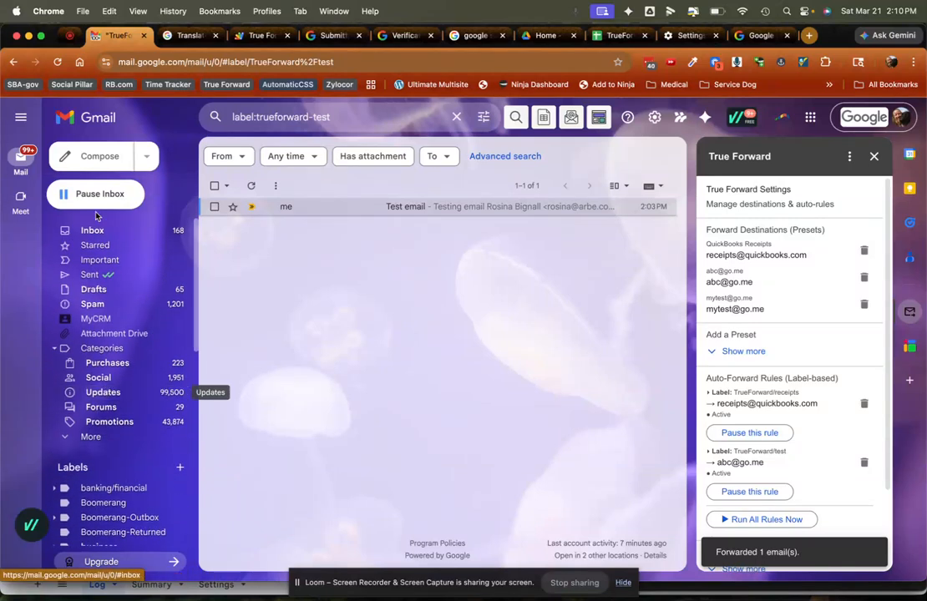
left_click(127, 229)
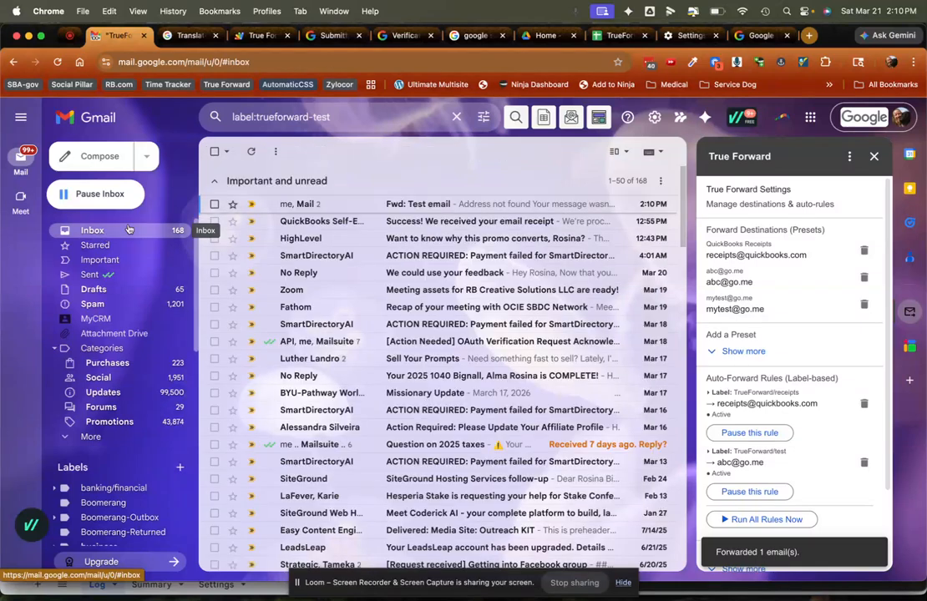
left_click(120, 276)
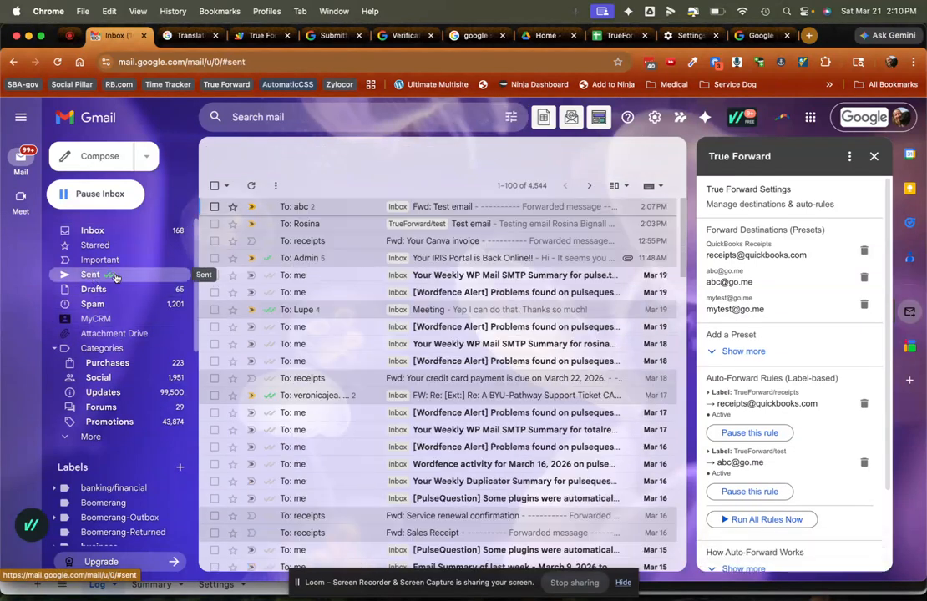
left_click(311, 209)
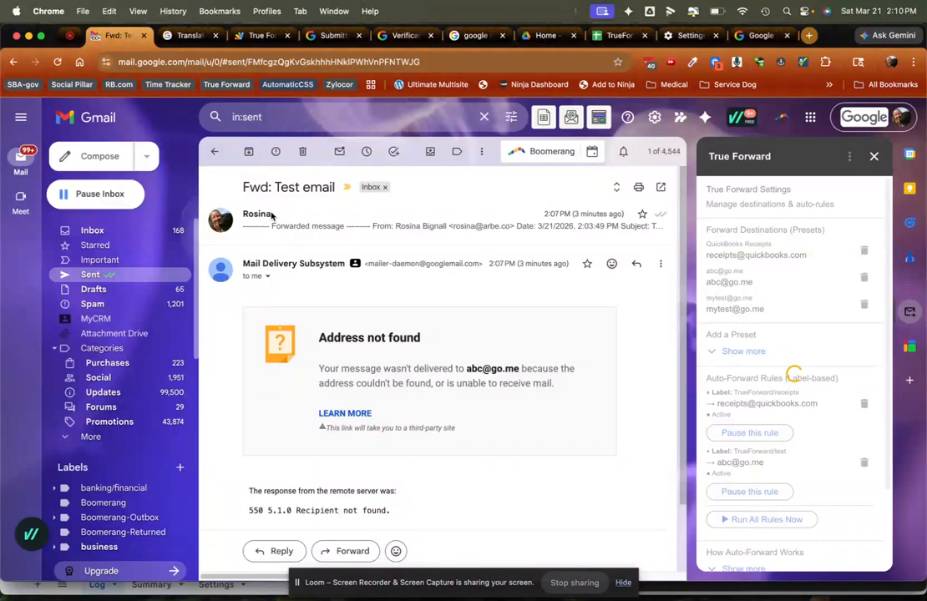
left_click(272, 216)
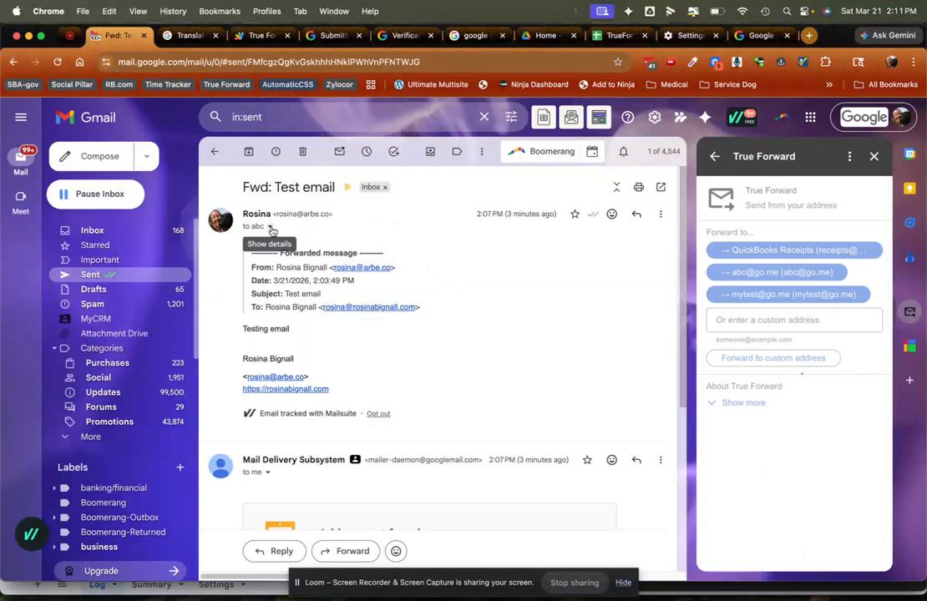
left_click(270, 227)
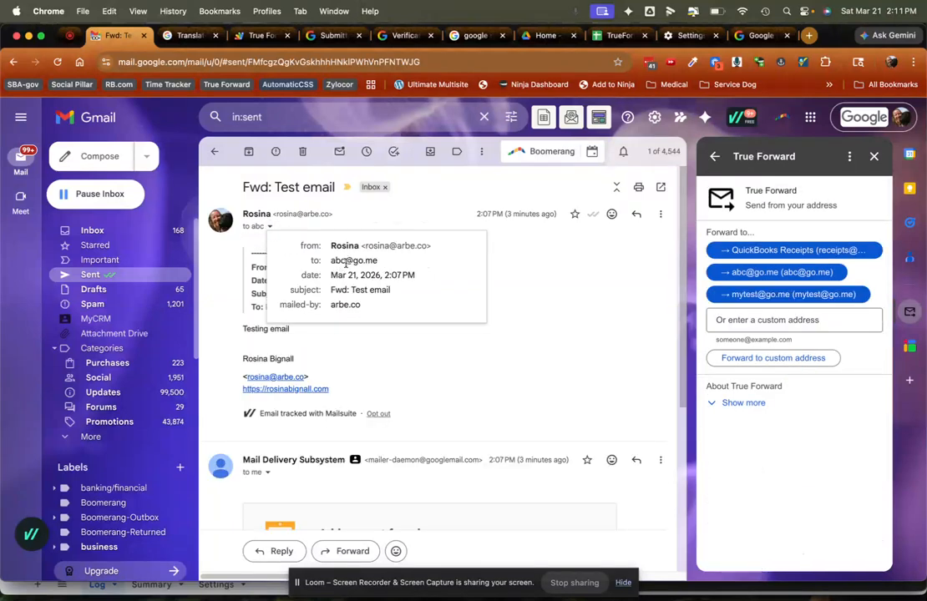
left_click(554, 242)
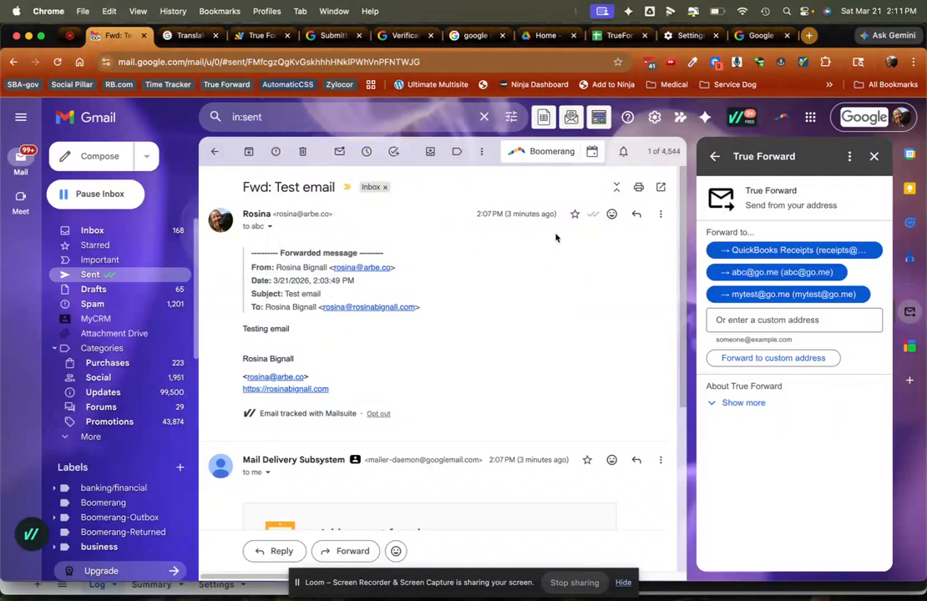
scroll(432, 416, "down", 5)
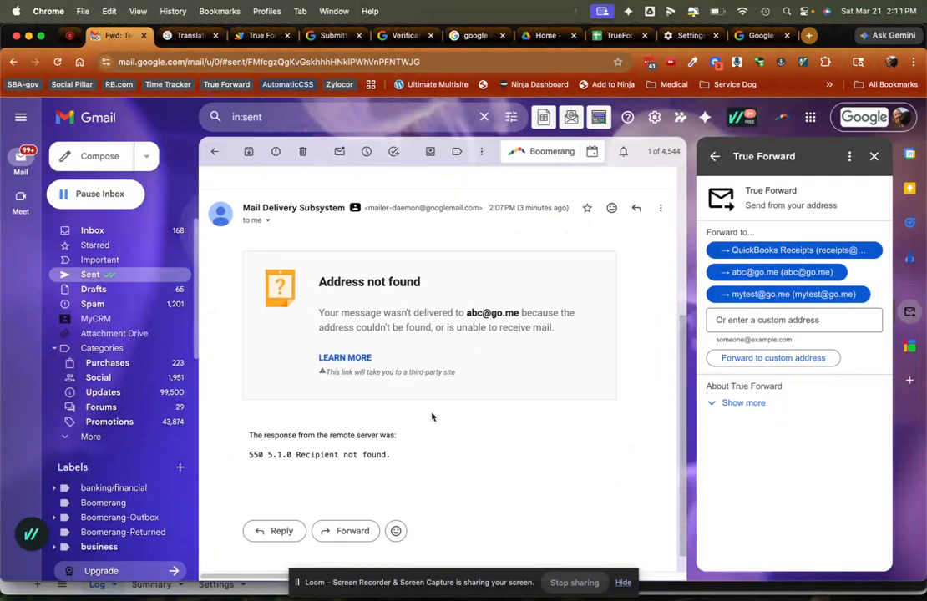
scroll(294, 252, "up", 3)
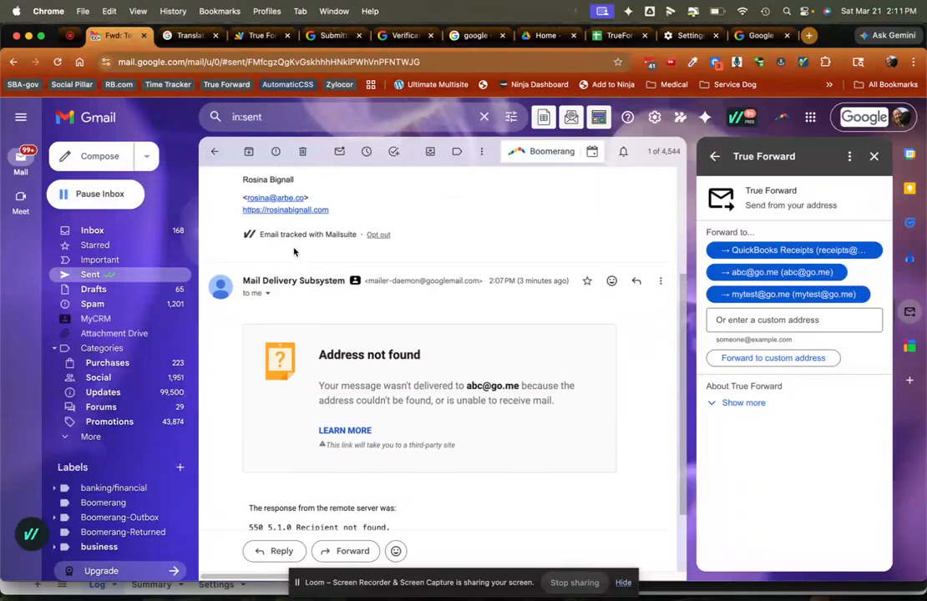
scroll(294, 250, "up", 2)
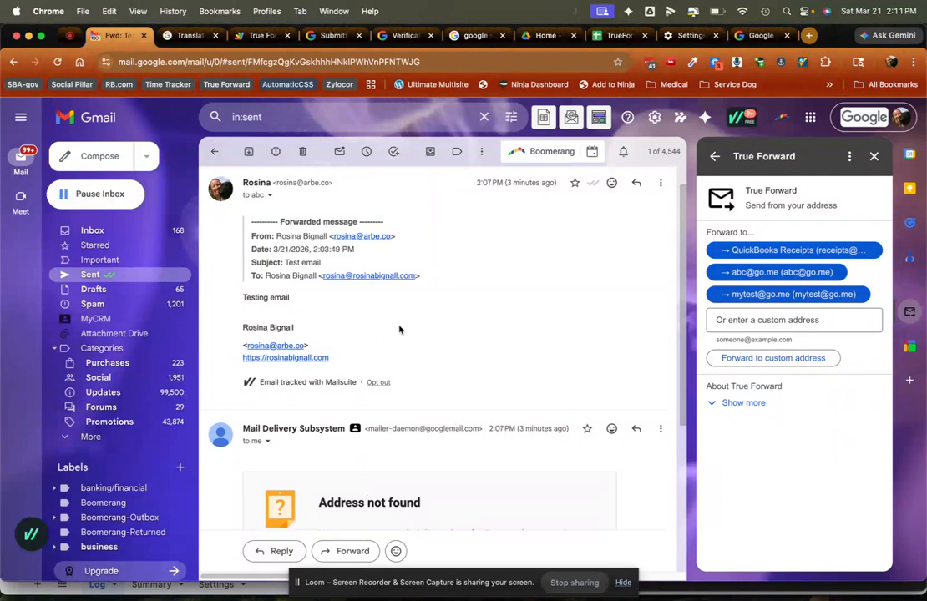
scroll(457, 350, "down", 4)
scroll(458, 350, "up", 5)
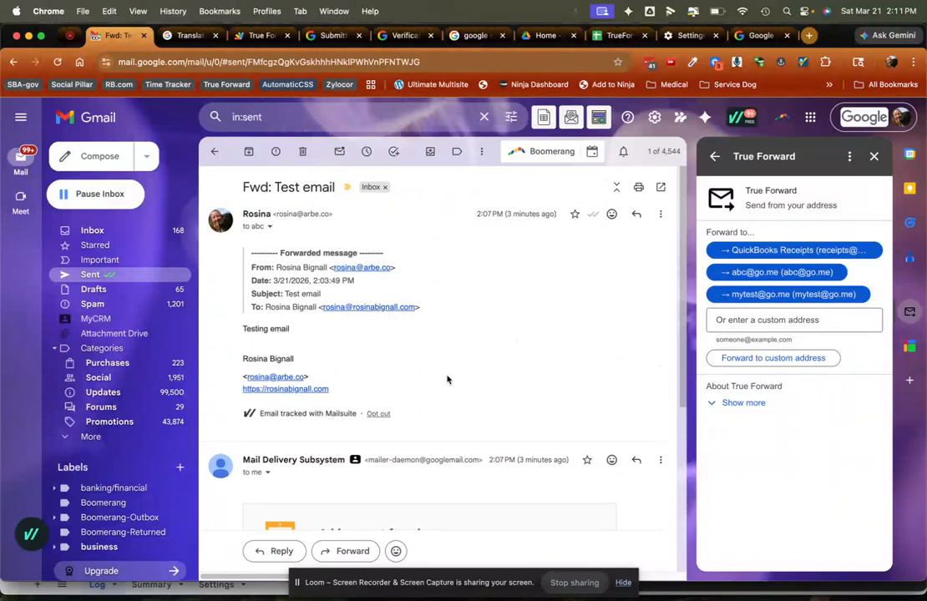